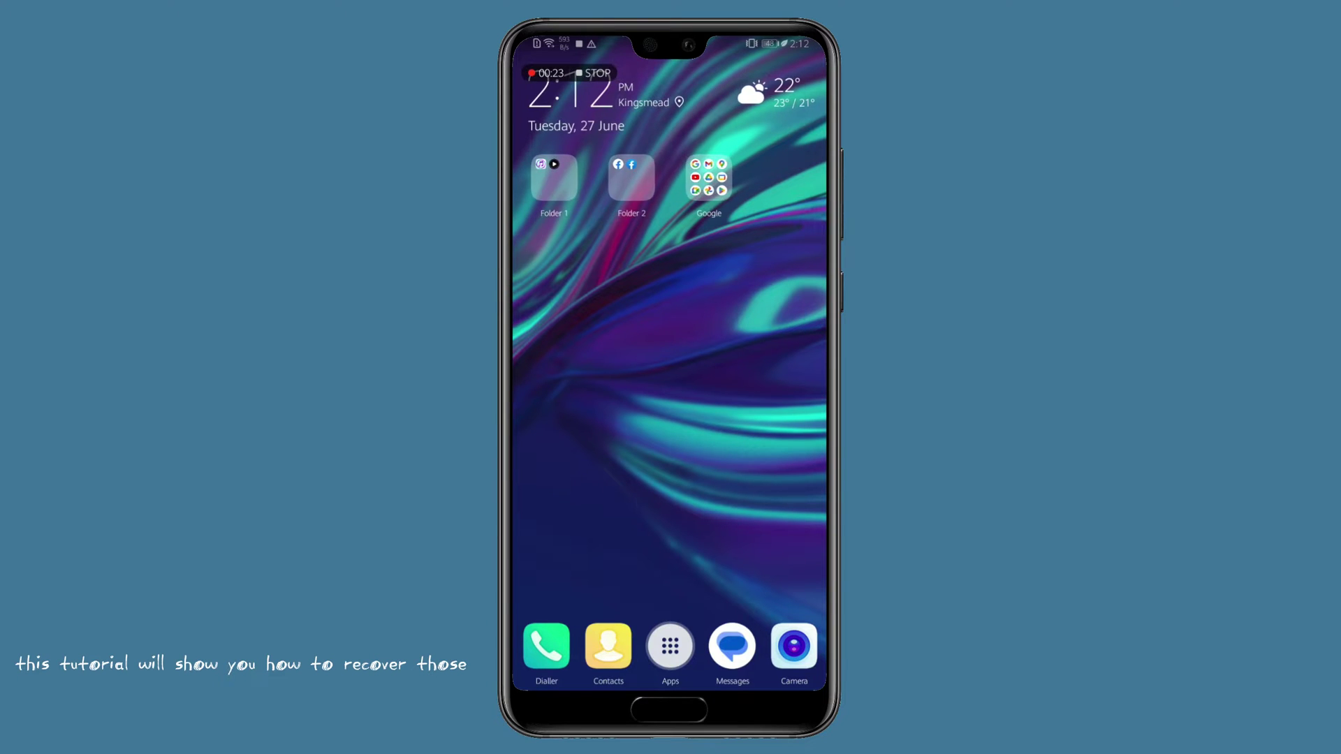
Step: Open the app drawer and browse the installed apps to find DiskDigger
left_click_drag(703, 539, 645, 538)
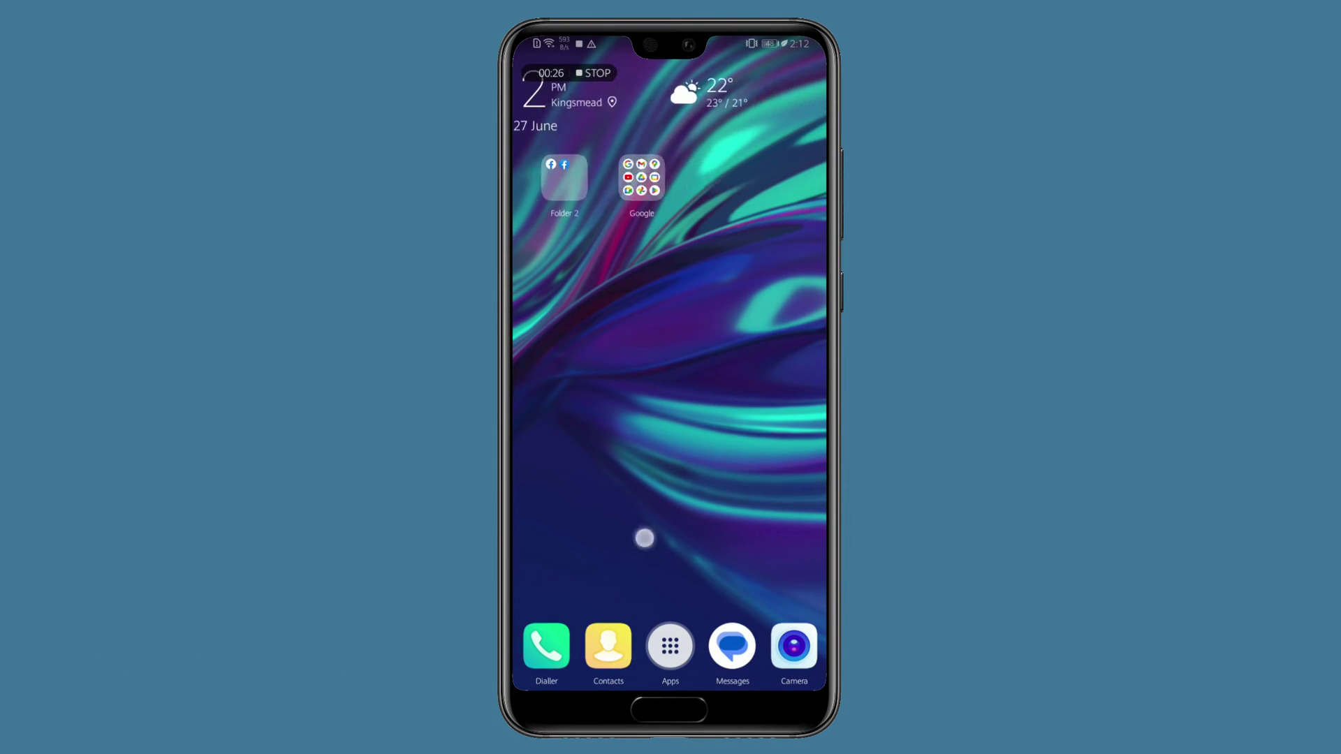
left_click(670, 646)
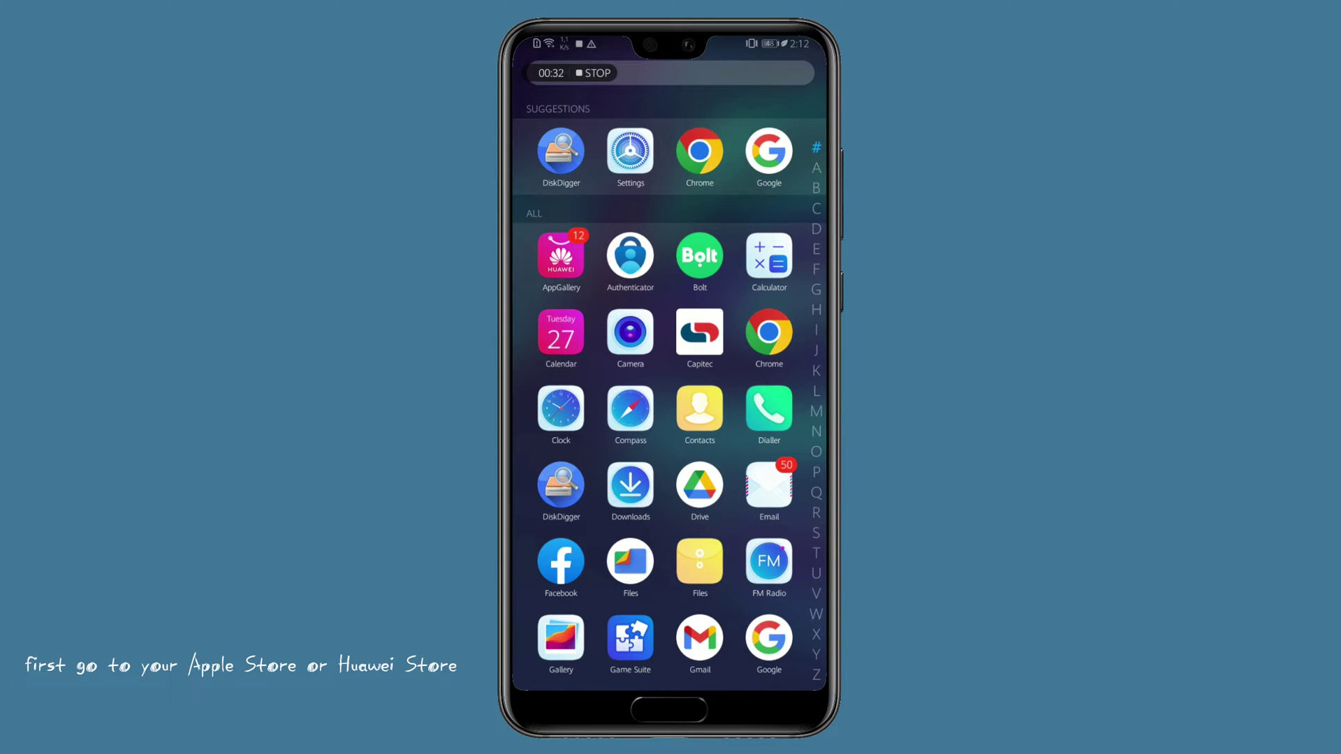
left_click_drag(718, 681, 718, 608)
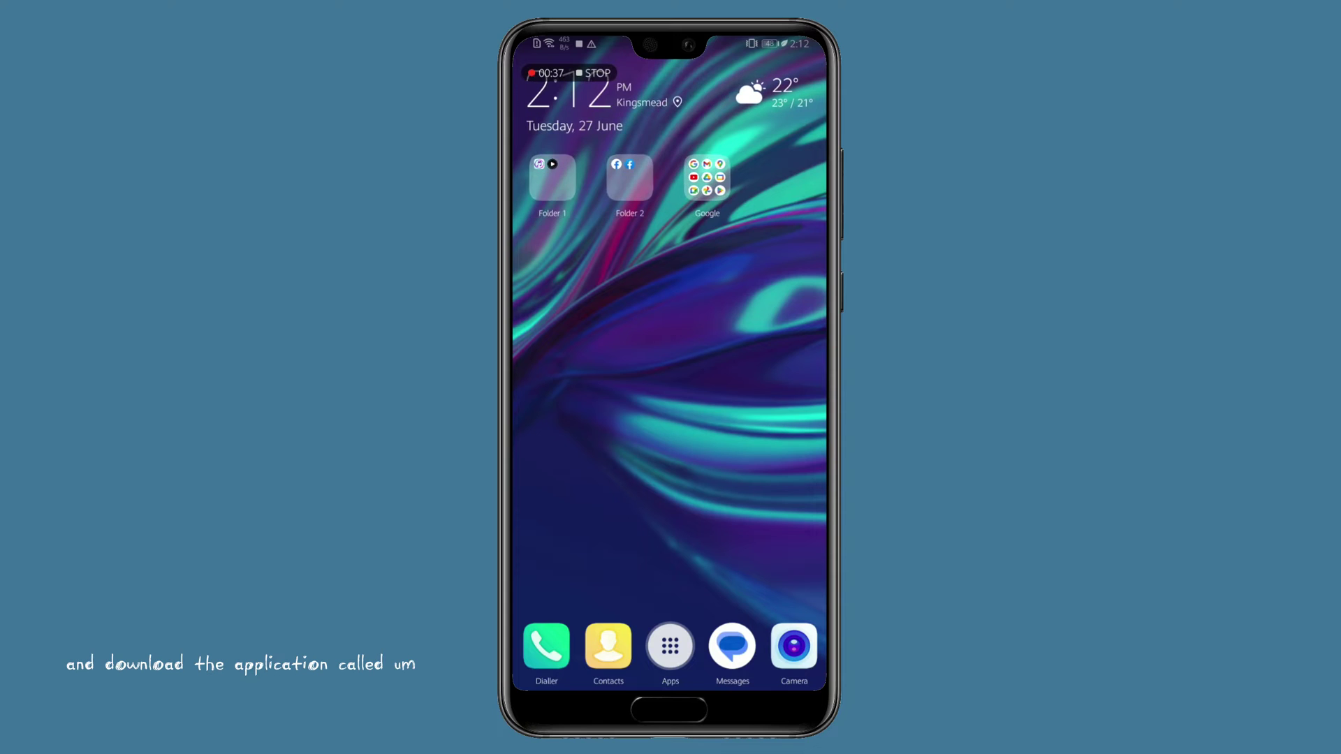
left_click(670, 646)
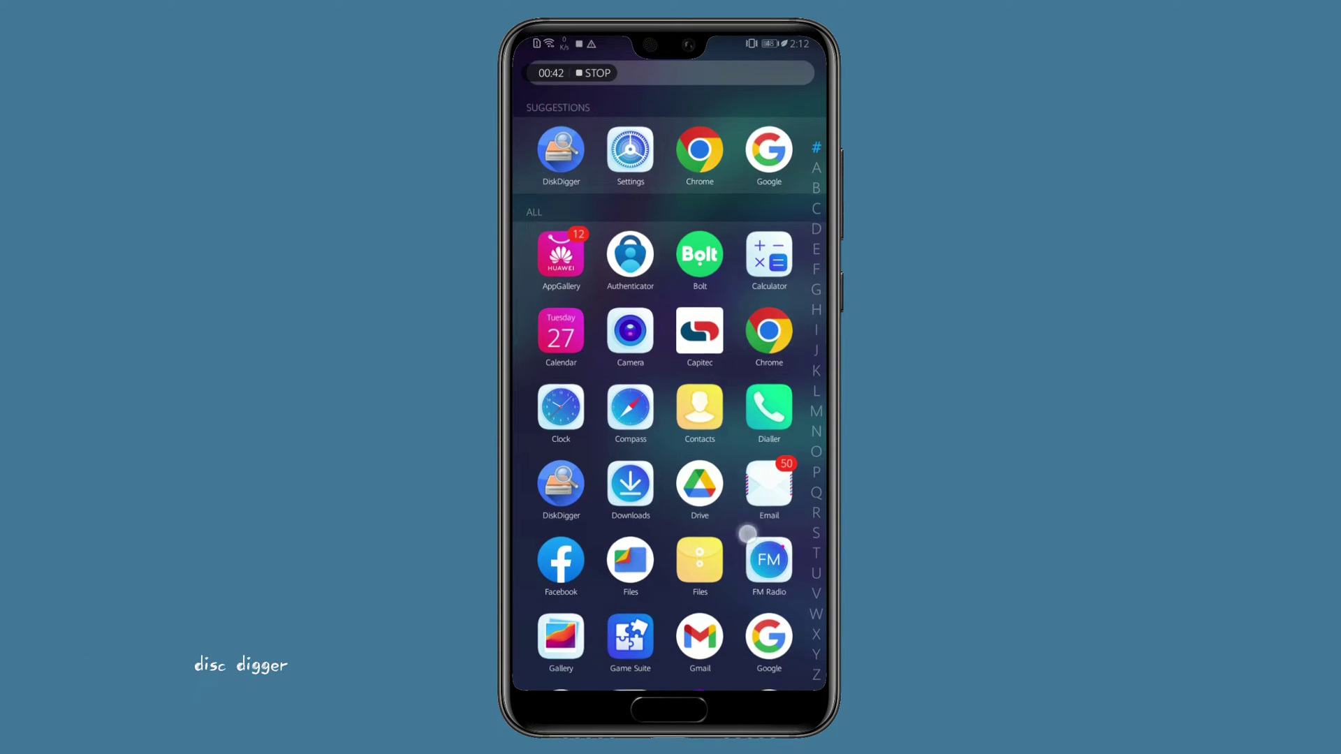
scroll(671, 419, "down", 10)
left_click_drag(775, 430, 803, 388)
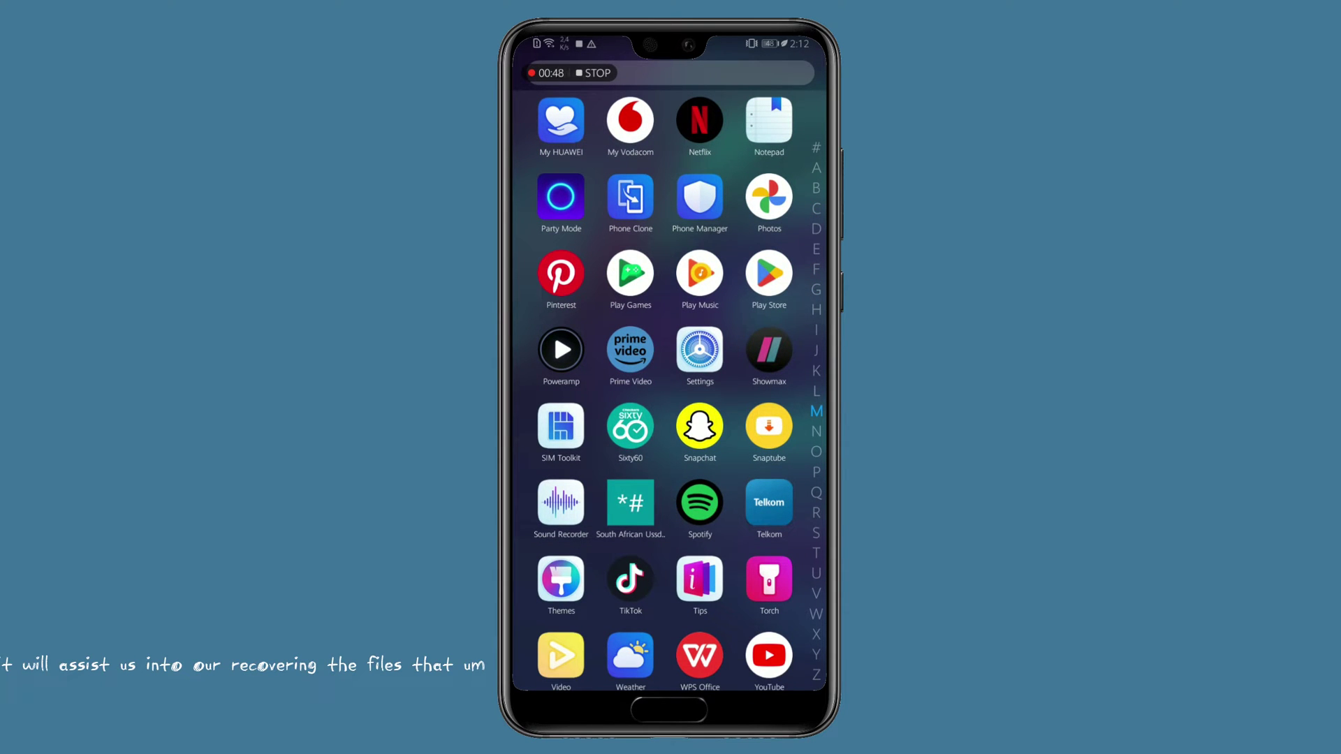
scroll(671, 388, "up", 5)
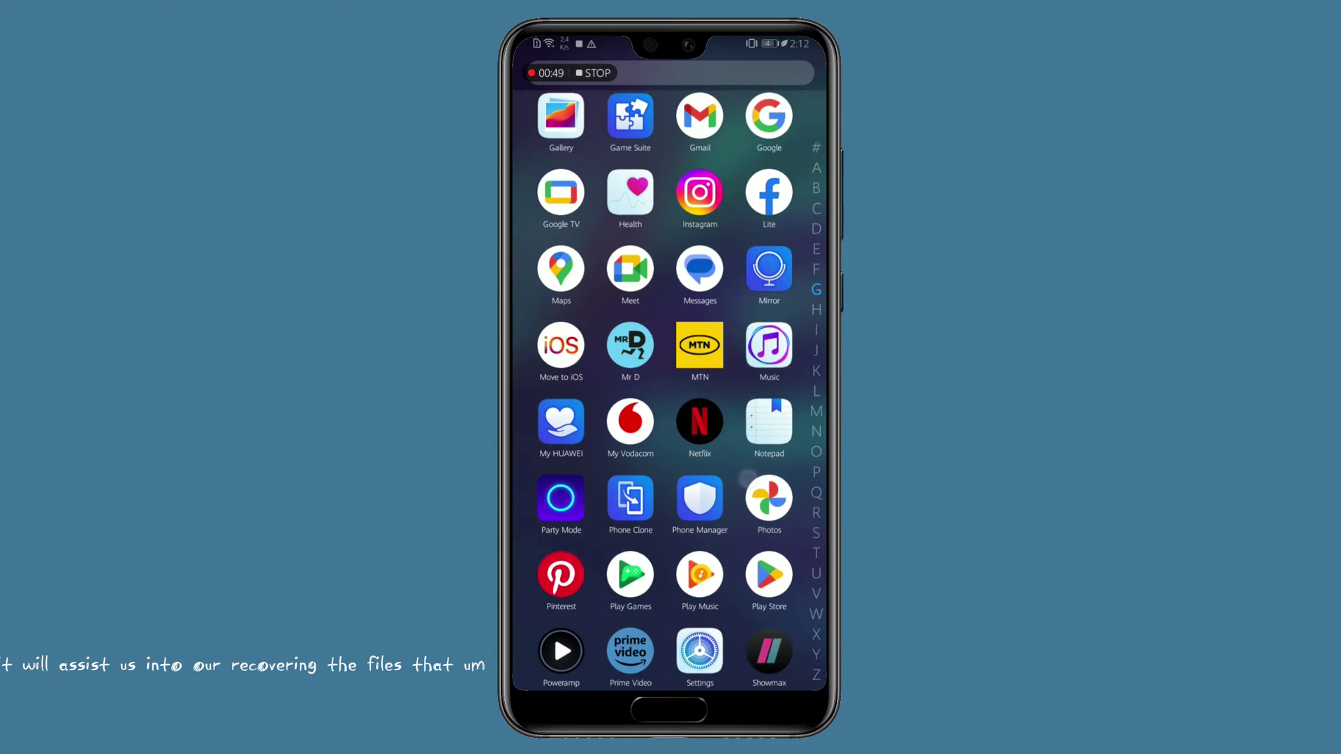
scroll(671, 388, "up", 2)
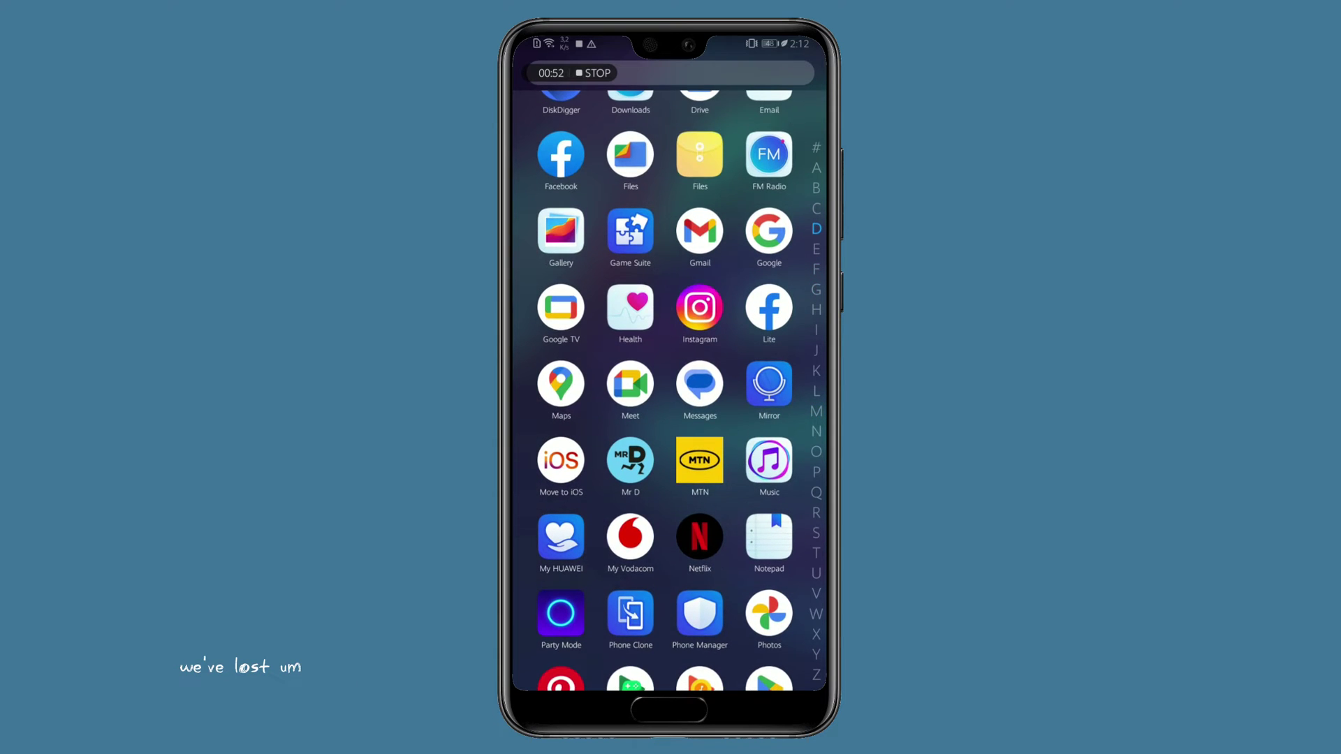
scroll(671, 387, "up", 5)
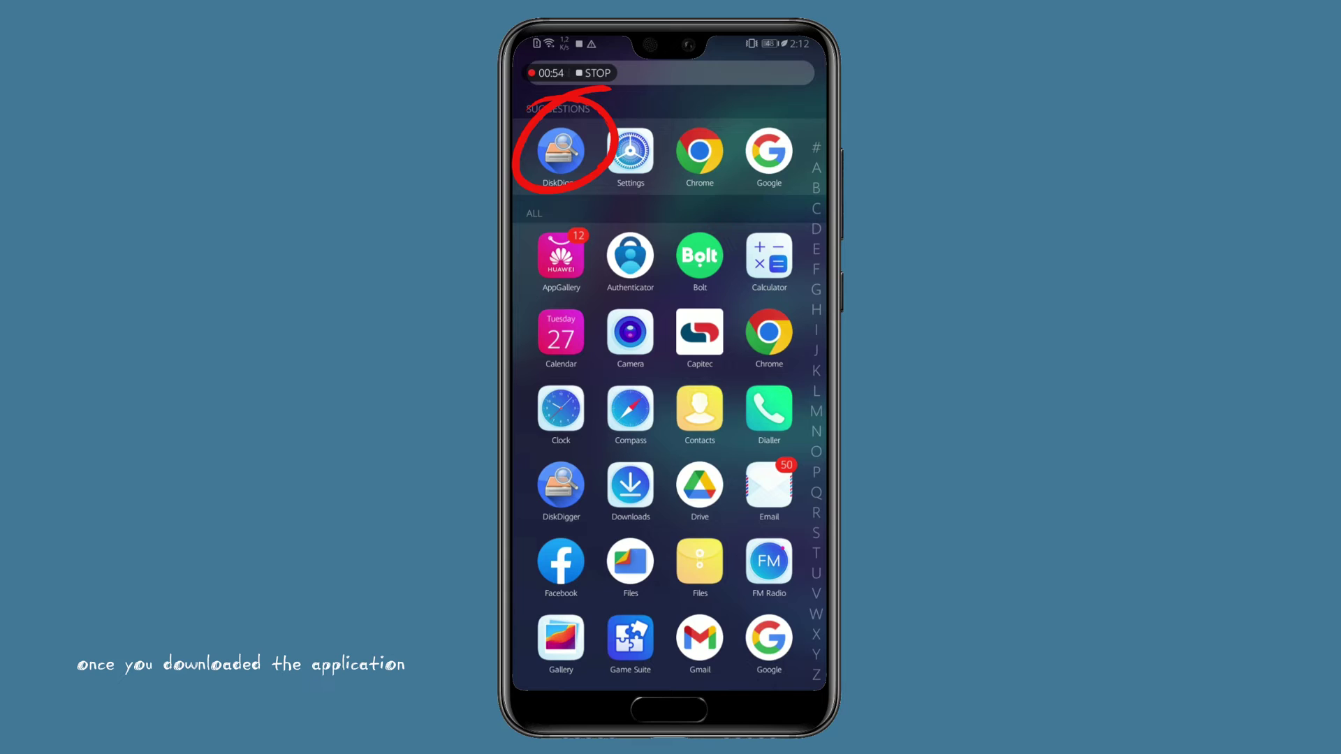
Step: Launch DiskDigger and start a basic 'Search for lost photos' scan
left_click(560, 151)
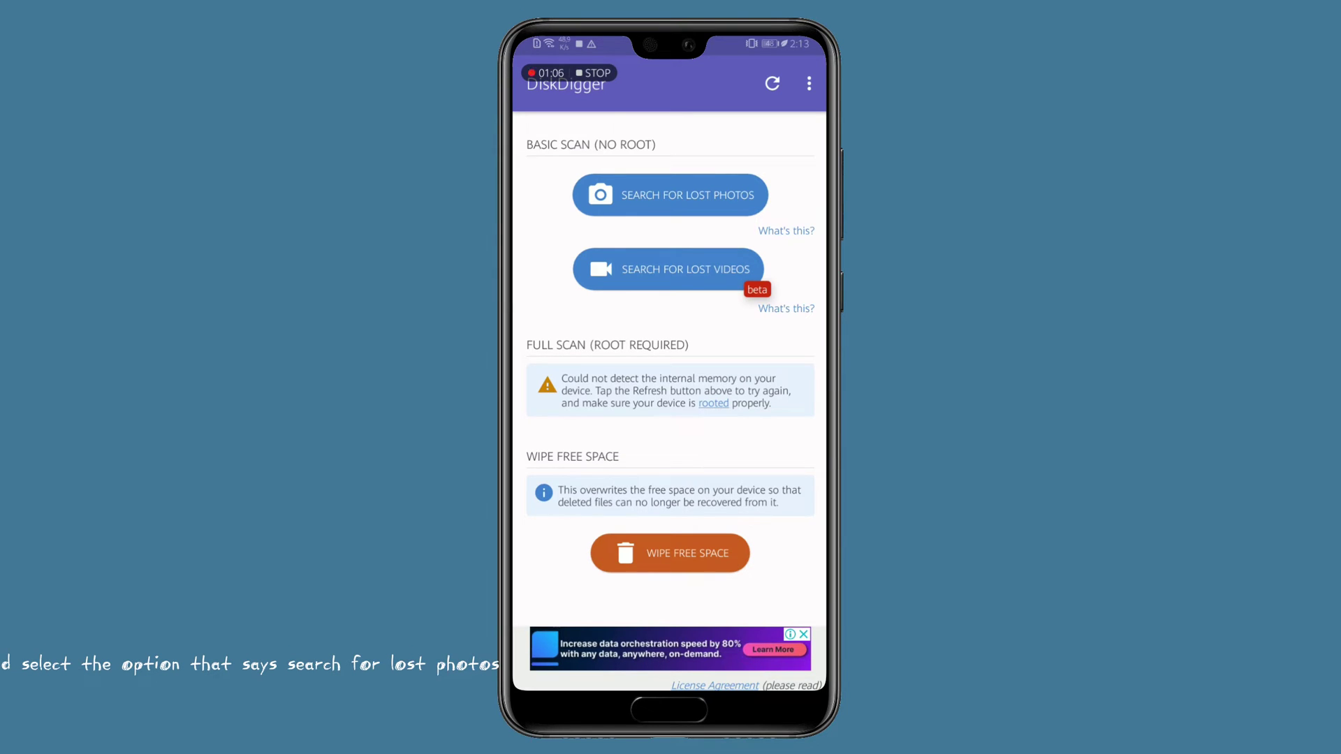
left_click(687, 195)
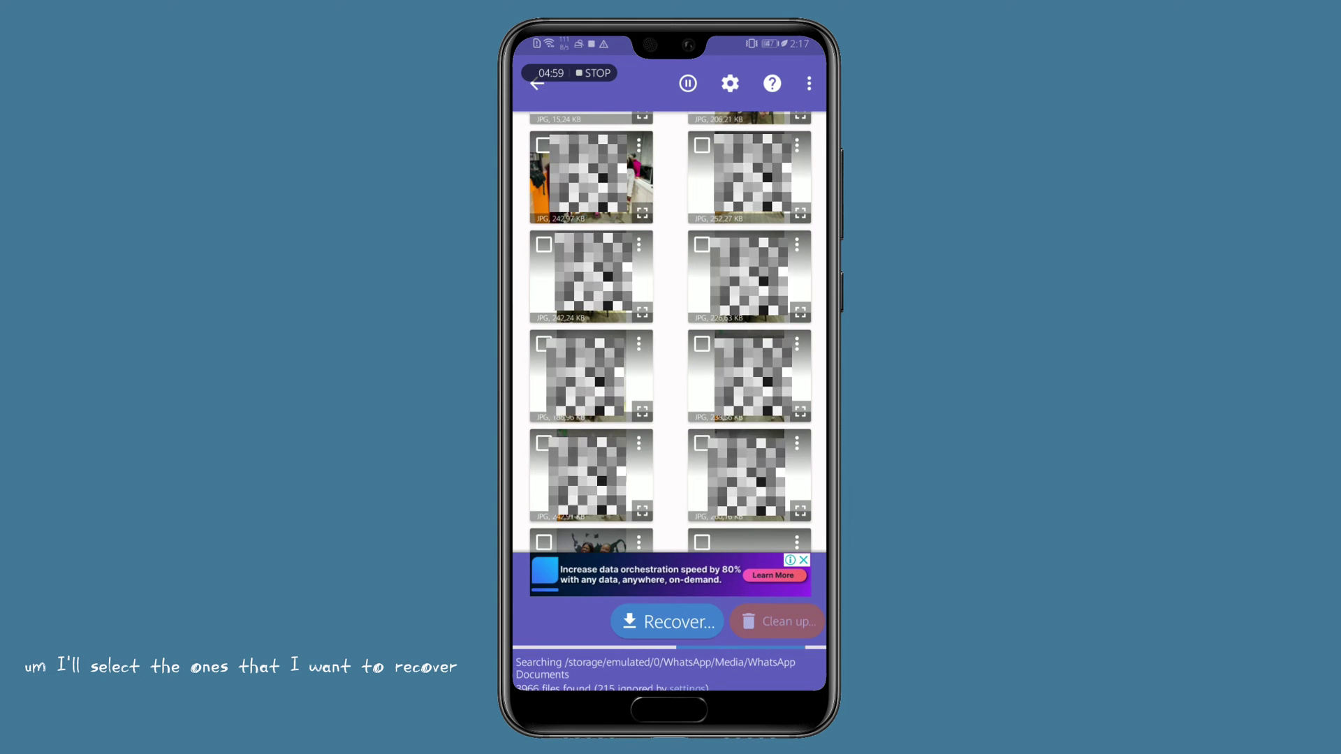
Step: Tick six found photo thumbnails and bring up the Recover options
left_click(700, 243)
left_click(701, 144)
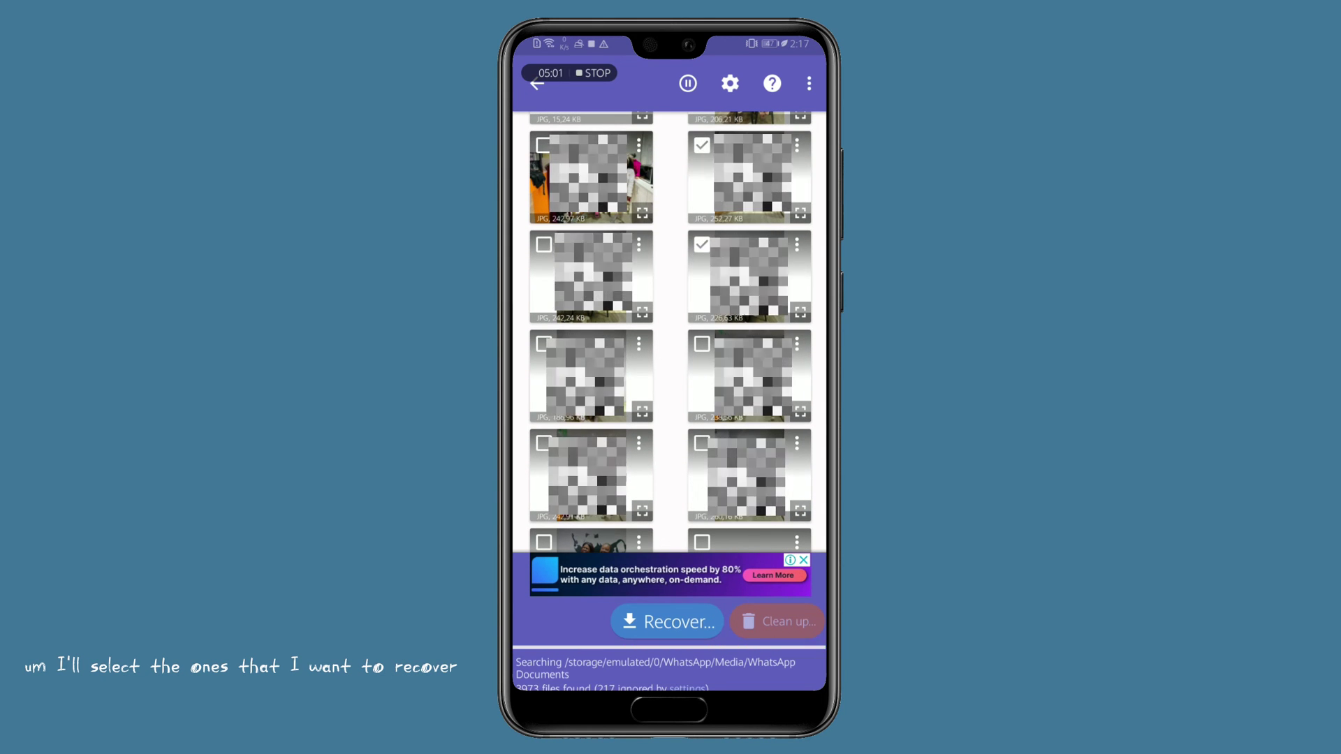
left_click(543, 145)
left_click(544, 345)
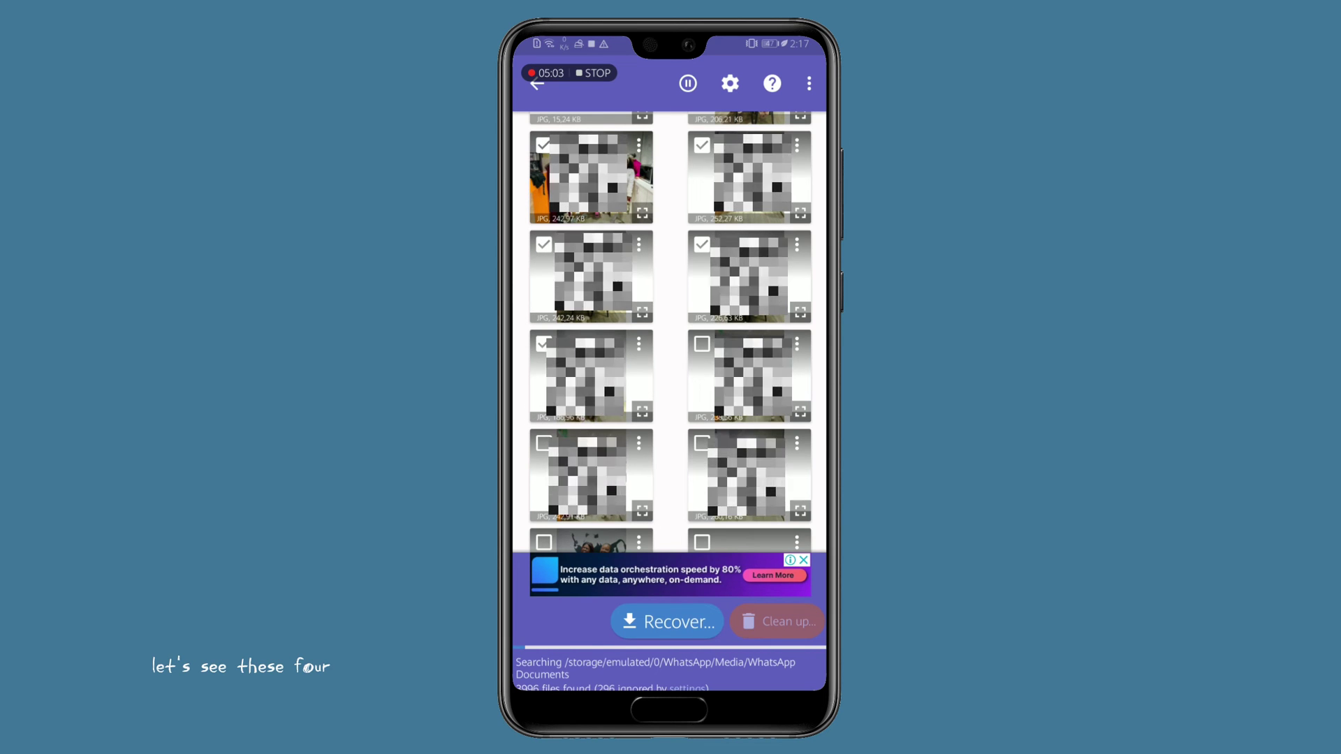
left_click(701, 343)
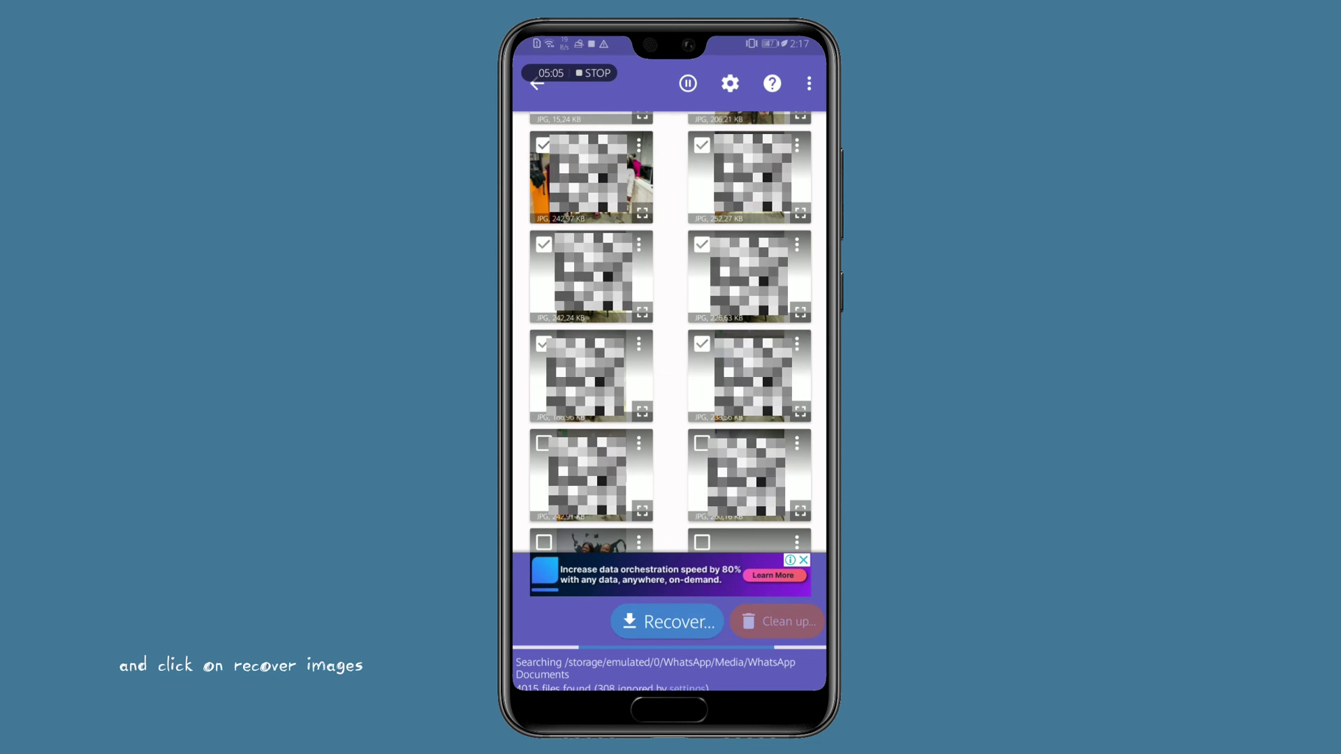
left_click(683, 625)
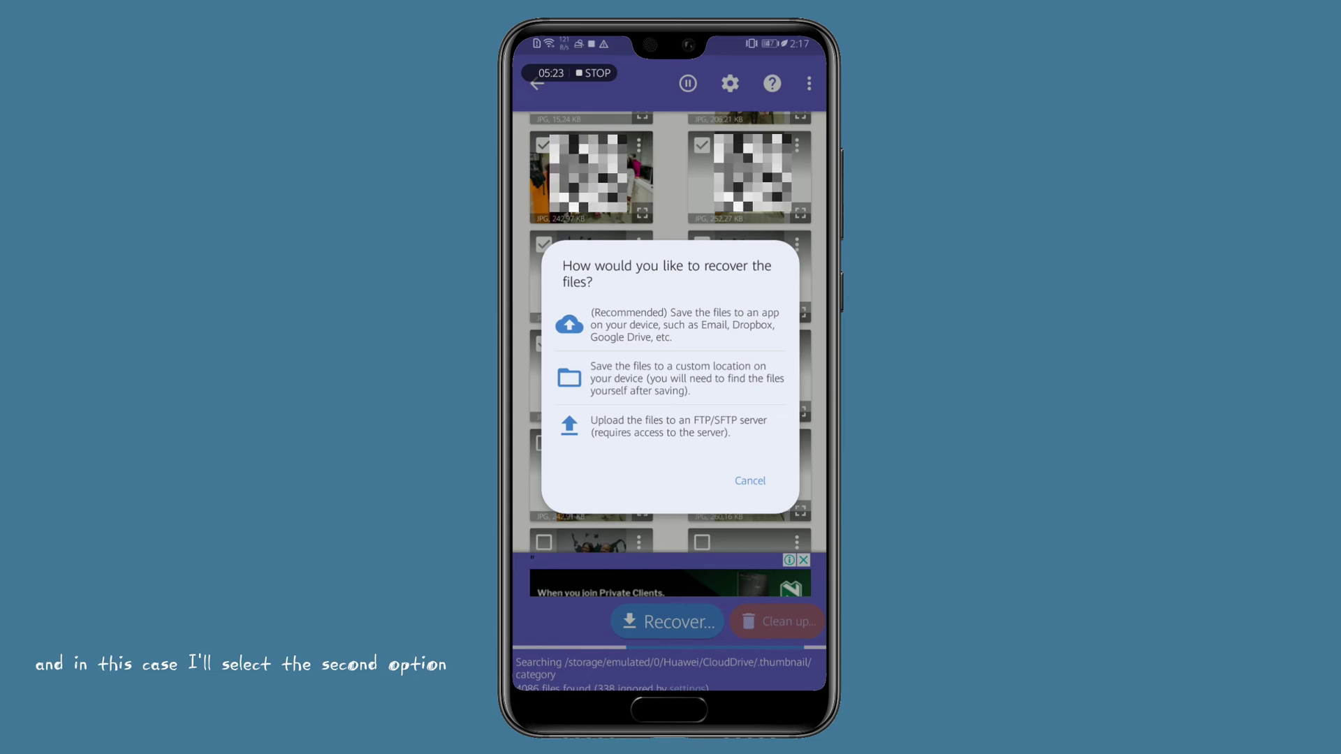
Step: Save the photos to a new 'recovery' folder created in Downloads
left_click(670, 379)
left_click(809, 76)
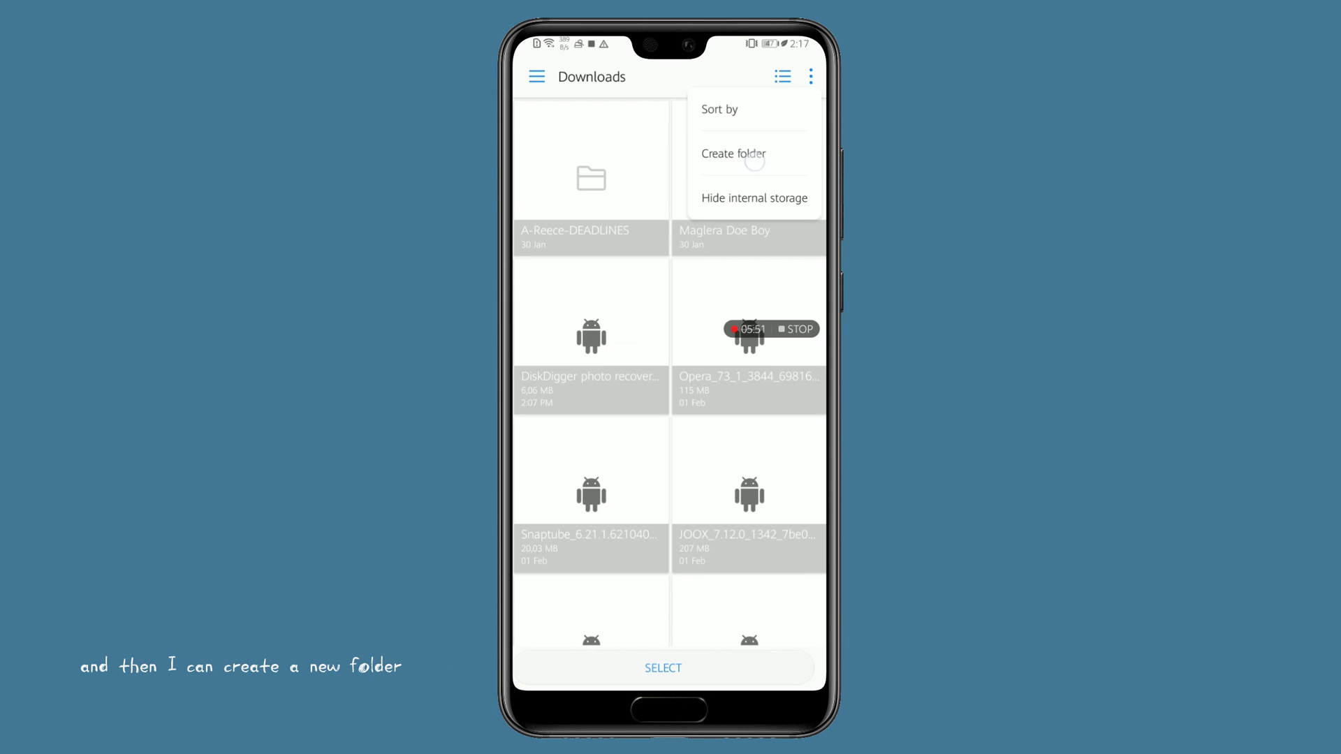
left_click(733, 153)
left_click(665, 608)
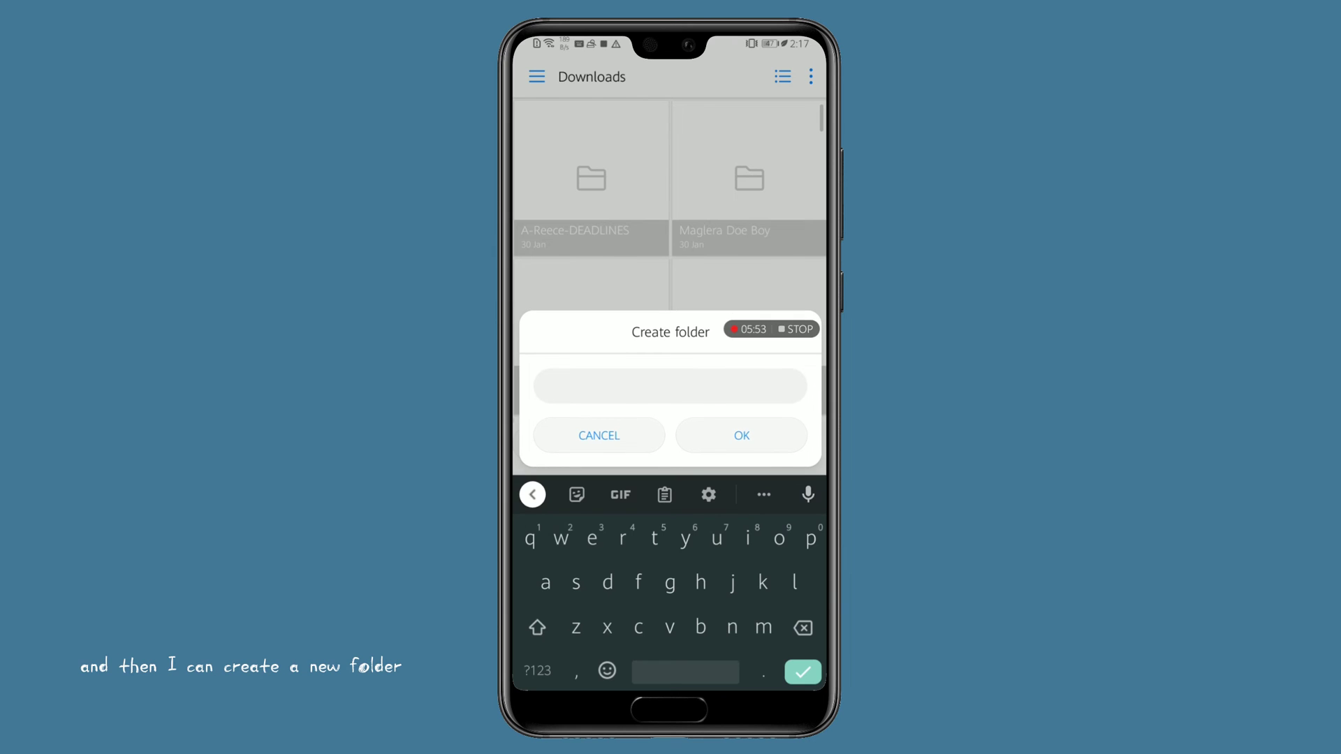
type("reovery")
key("BackSpace")
key("BackSpace")
key("BackSpace")
key("BackSpace")
key("BackSpace")
type("c")
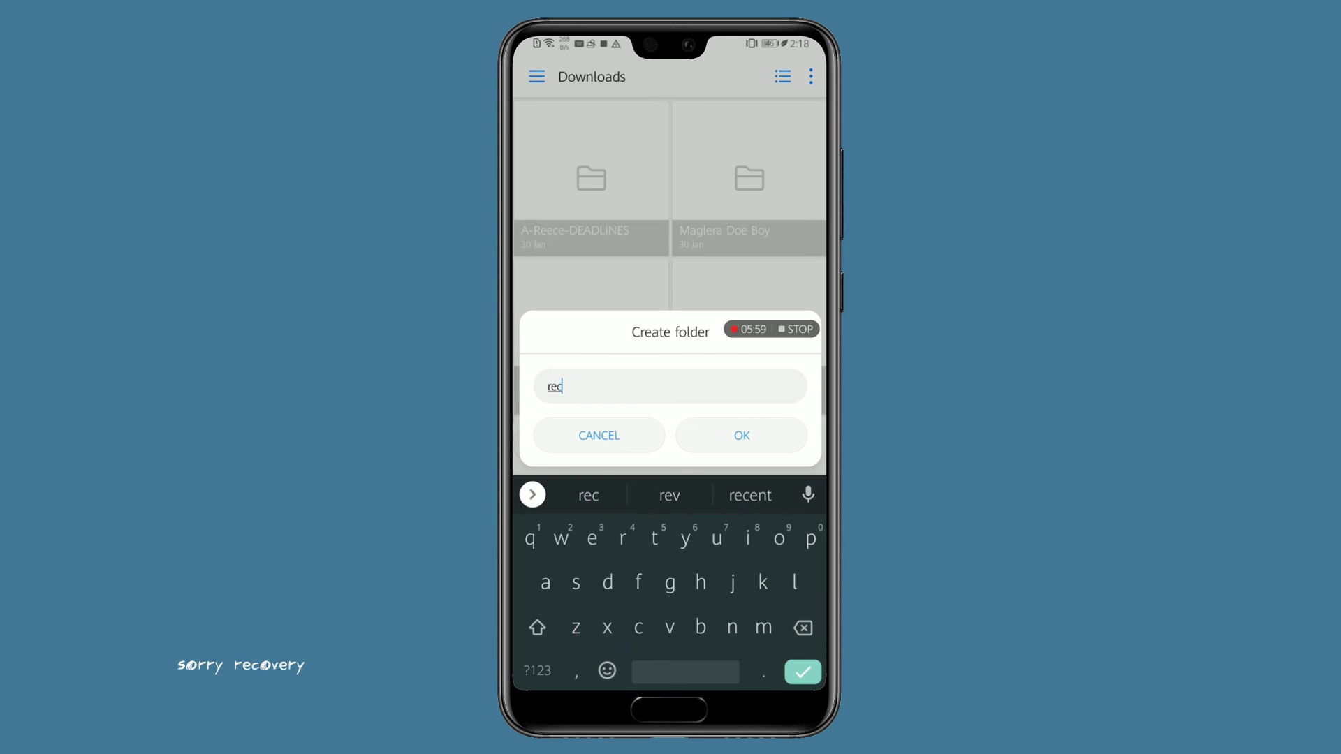
type("overy")
left_click(670, 494)
left_click(746, 436)
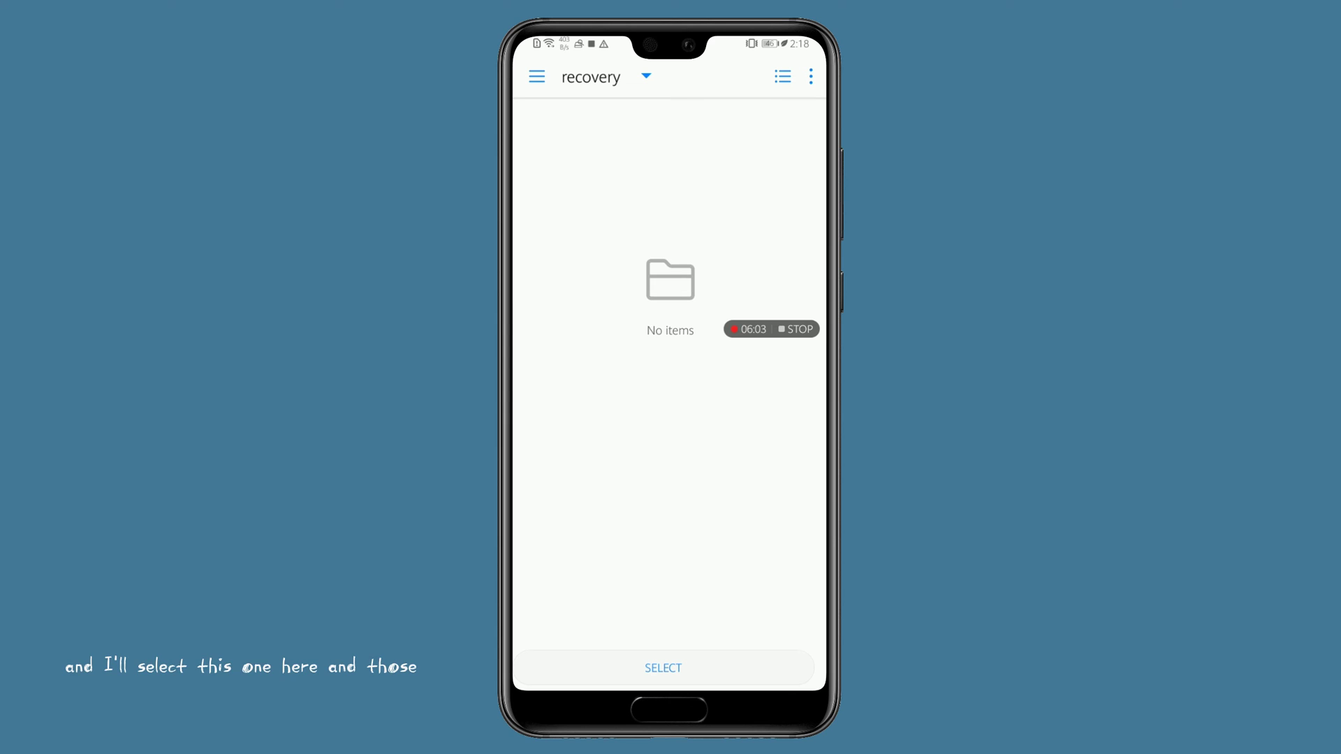
left_click(663, 667)
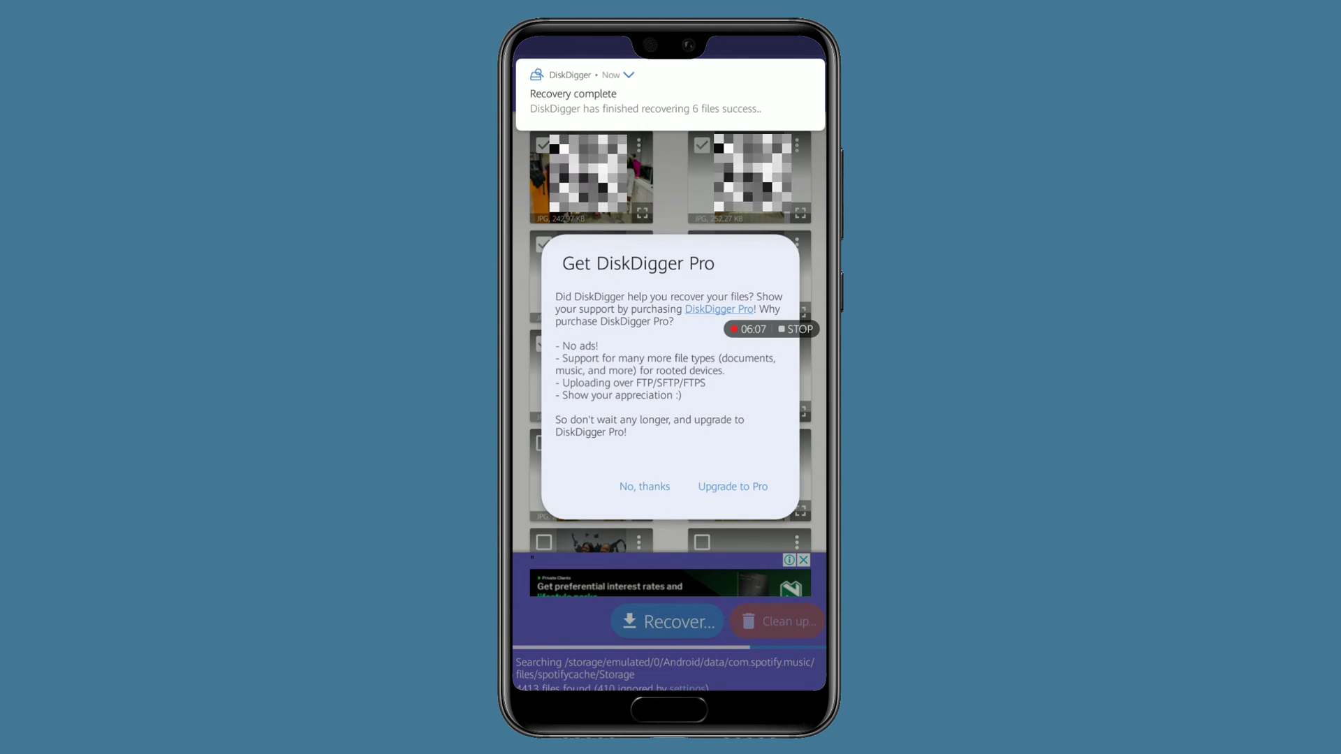
Step: Decline the Get DiskDigger Pro offer with 'No, thanks'
left_click(644, 486)
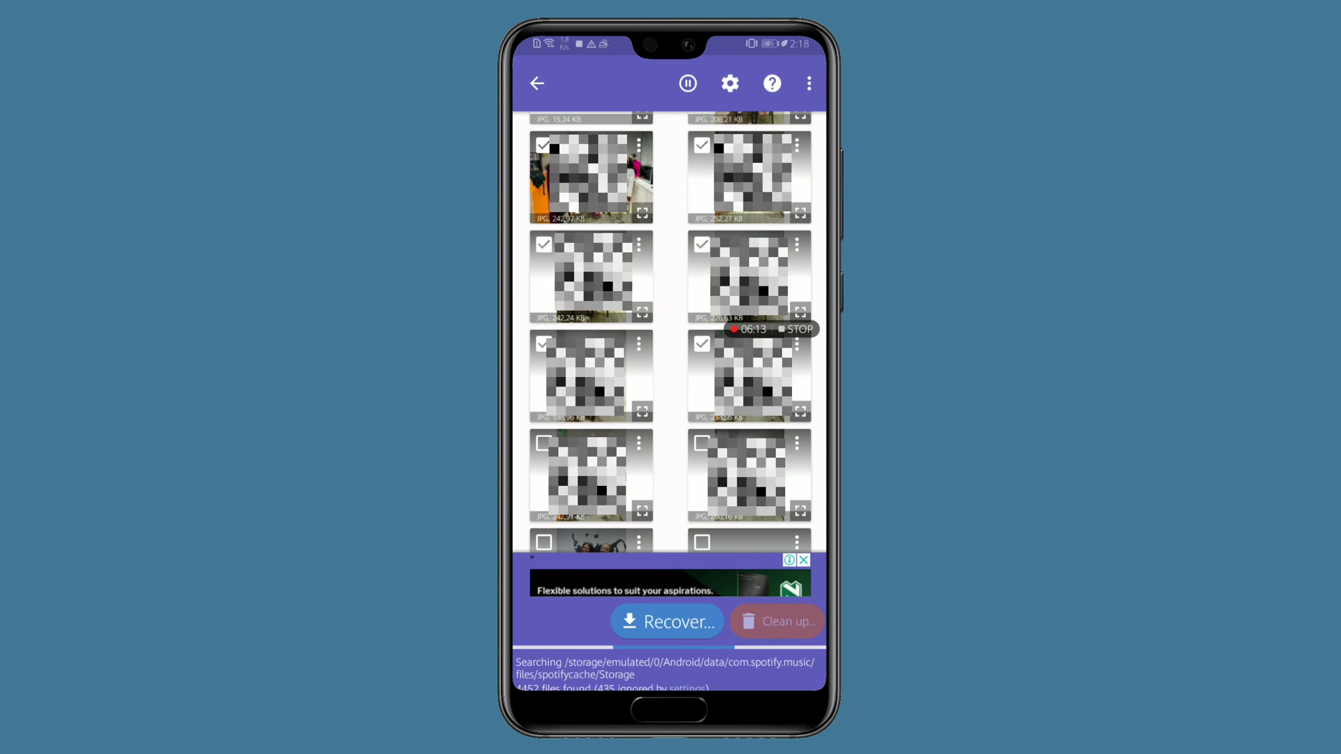
scroll(671, 332, "down", 1)
scroll(670, 332, "down", 10)
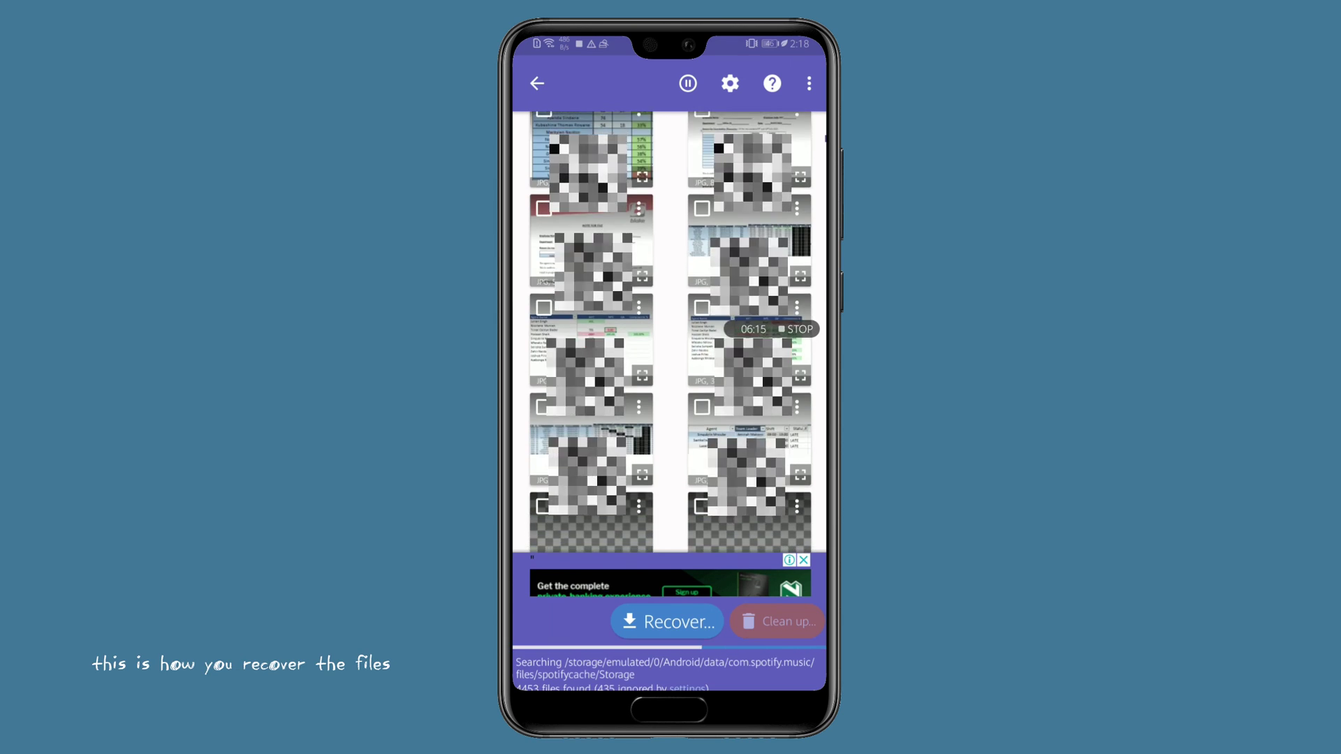
scroll(670, 332, "down", 10)
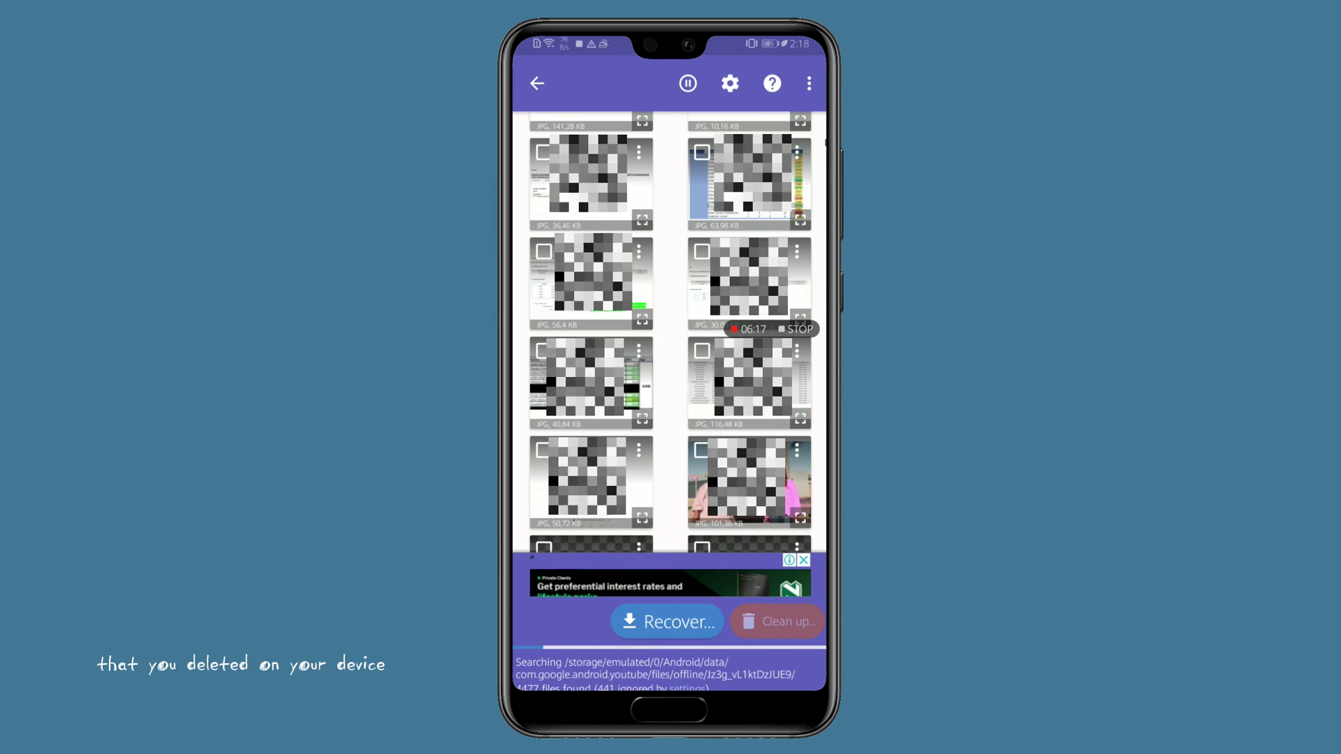
scroll(670, 331, "down", 3)
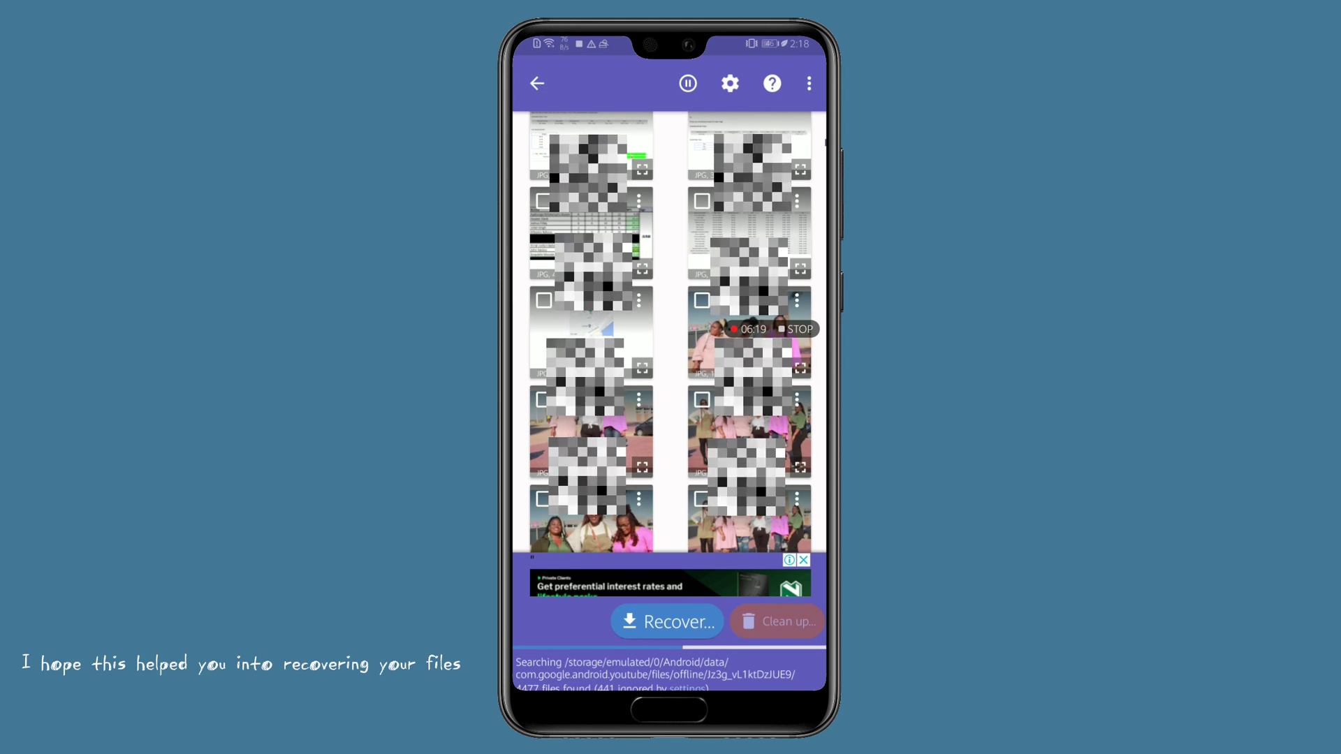
scroll(671, 332, "down", 5)
scroll(671, 332, "down", 5)
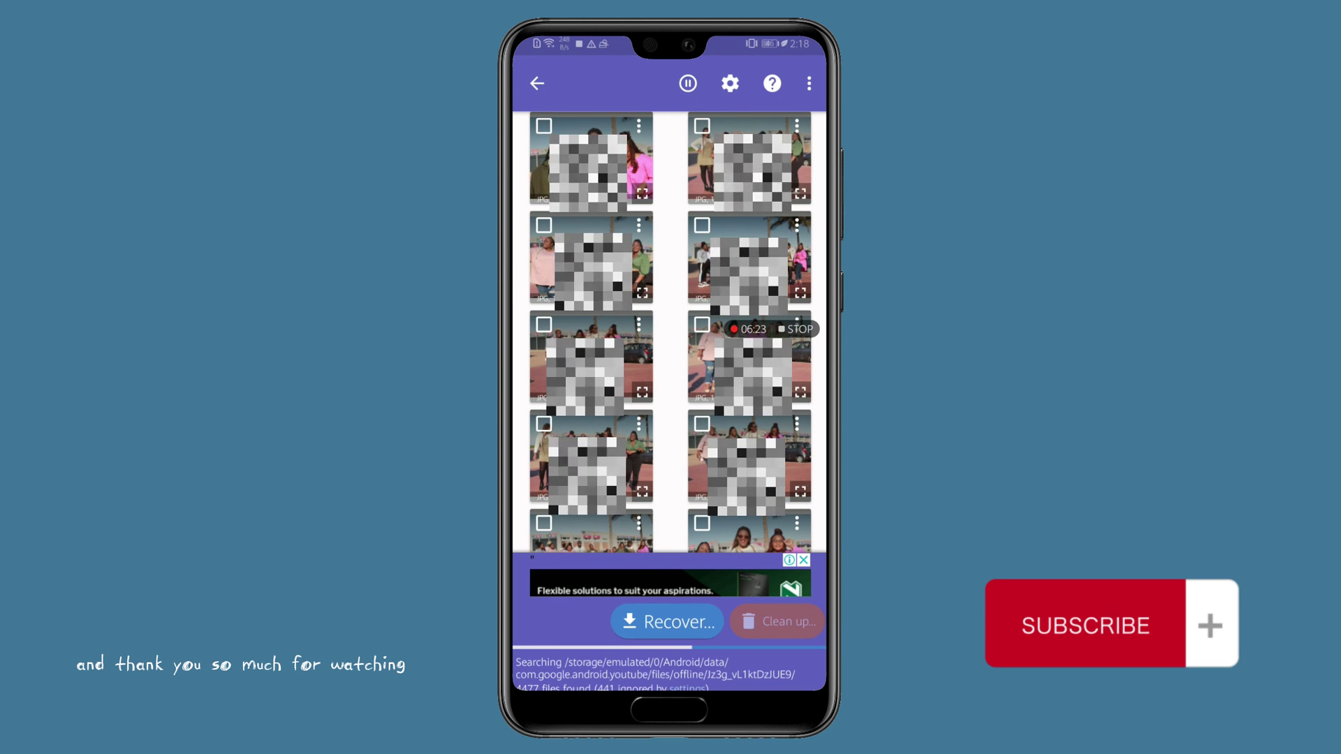
scroll(671, 332, "down", 3)
scroll(671, 332, "down", 3)
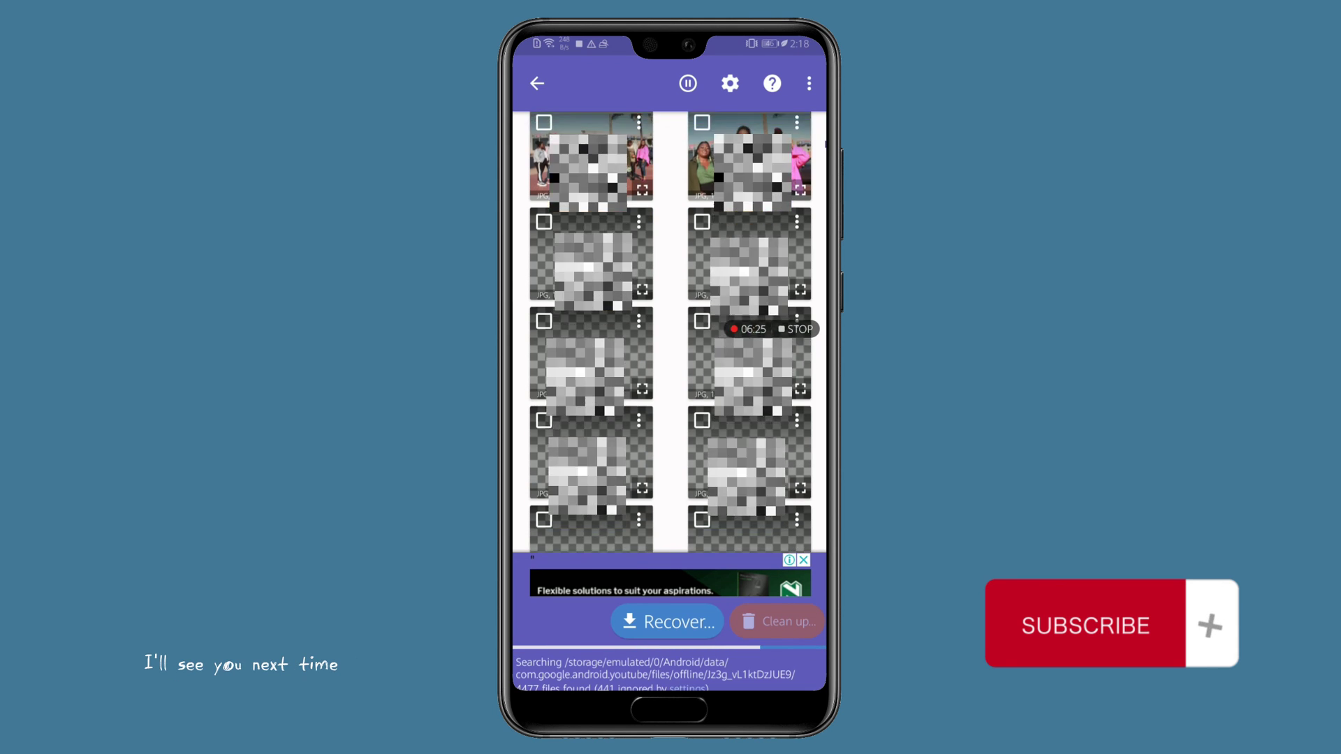